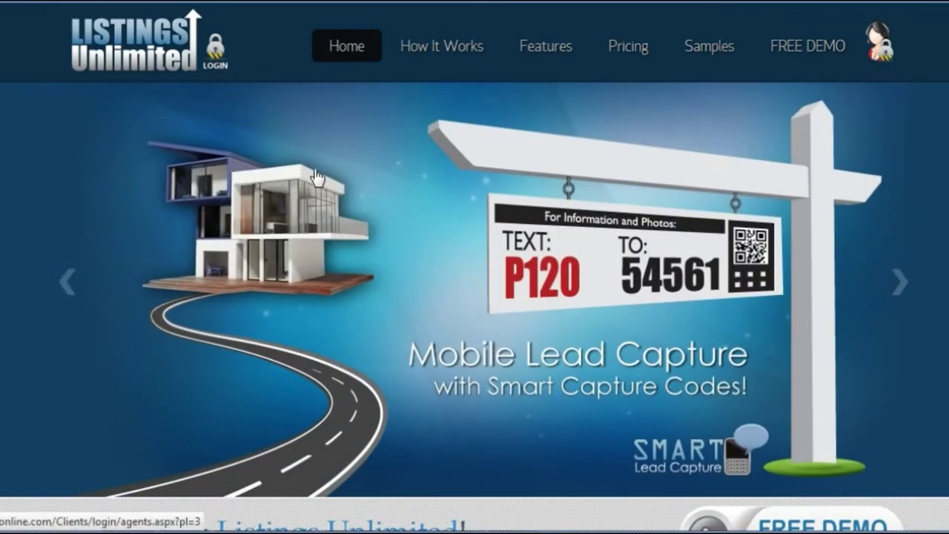
- Log in to the agent account using the saved username and its autofilled password
text(Dre)
click(293, 248)
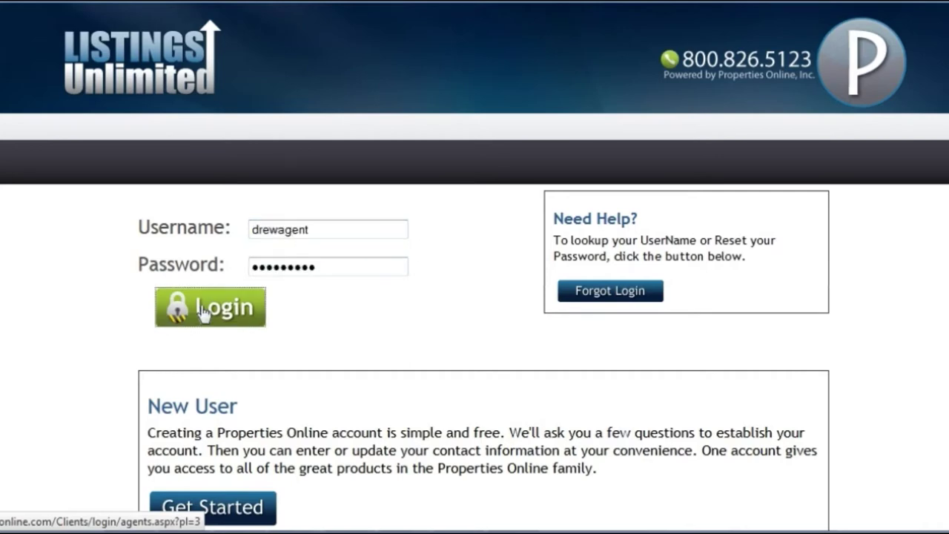
click(204, 311)
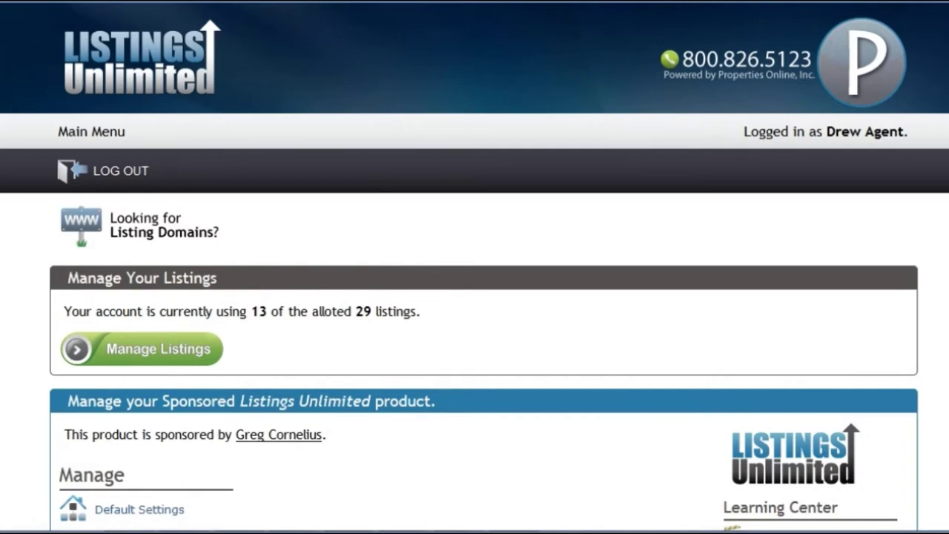
- Open Manage Listings from the dashboard to view My Listings
scroll(475, 297, down, 3)
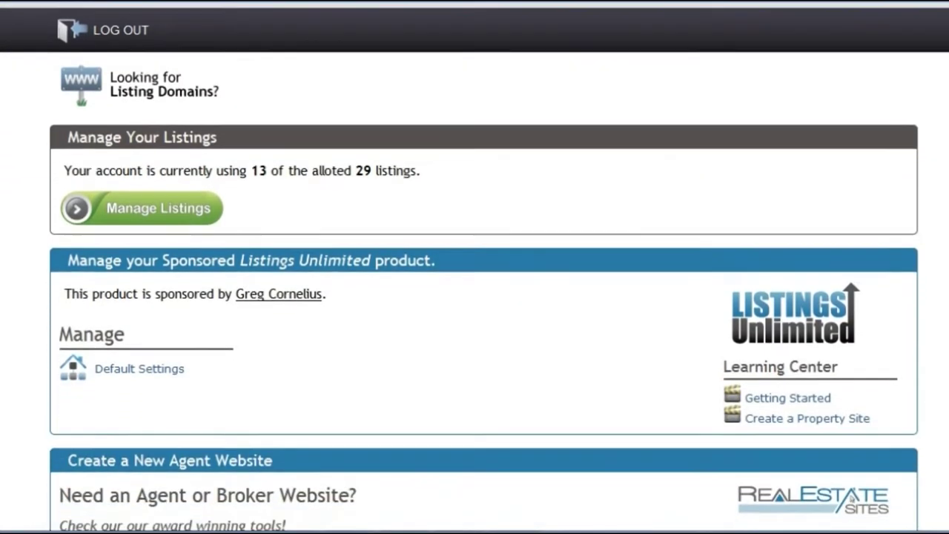
click(140, 203)
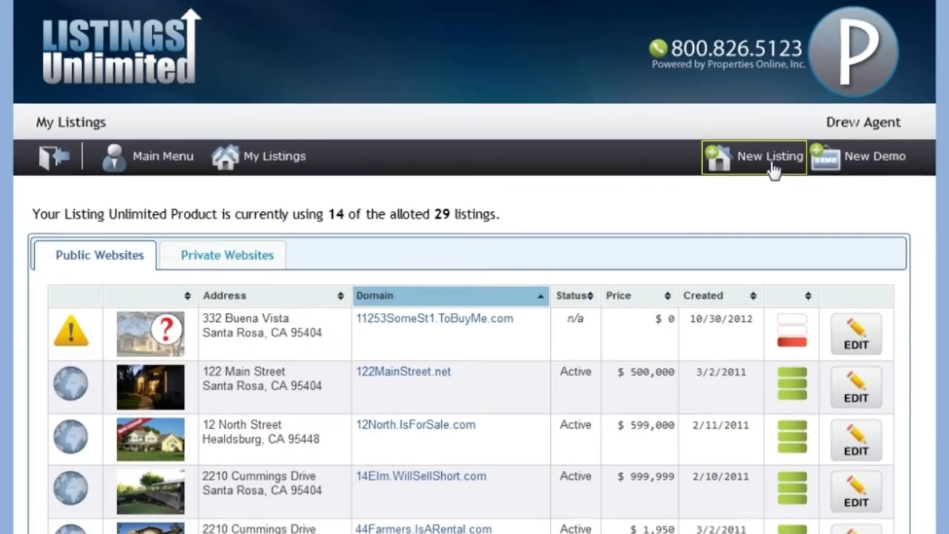
click(484, 222)
click(485, 209)
click(485, 213)
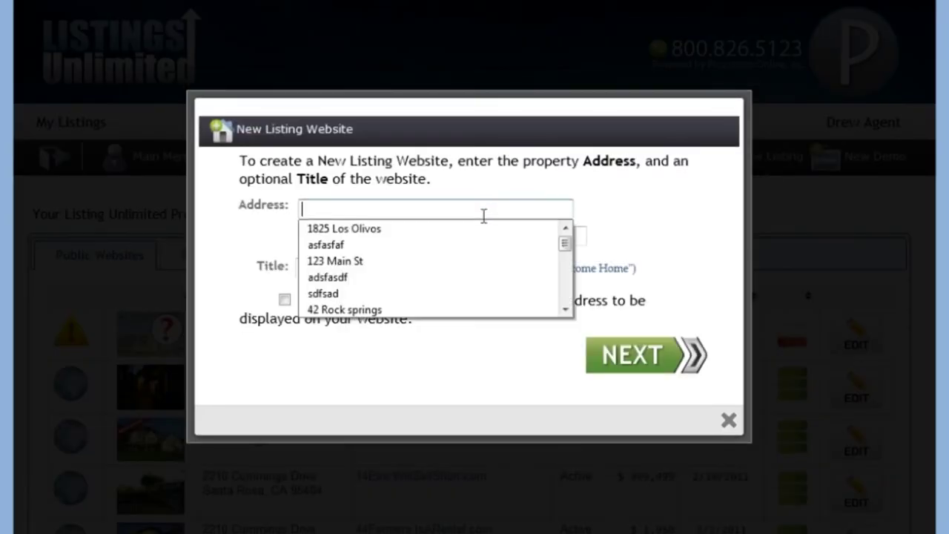
click(417, 310)
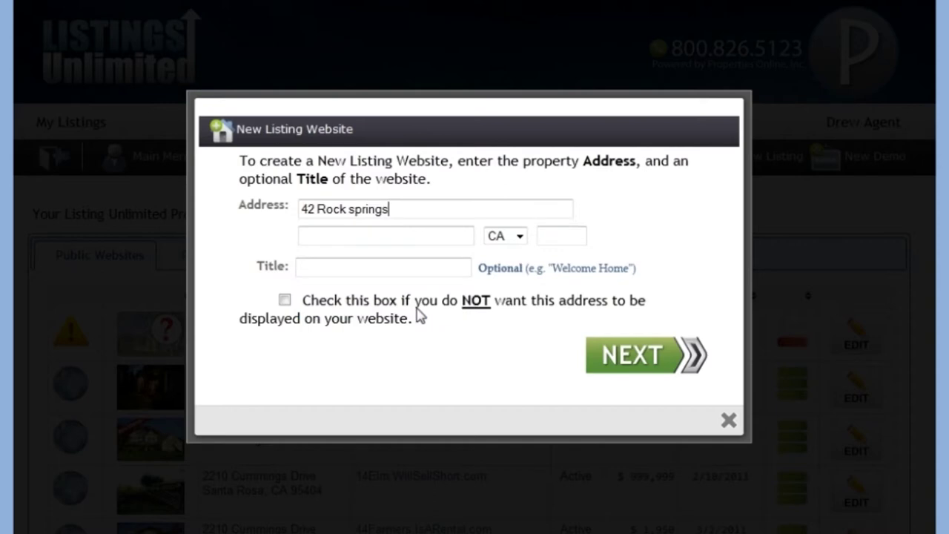
click(424, 237)
click(392, 254)
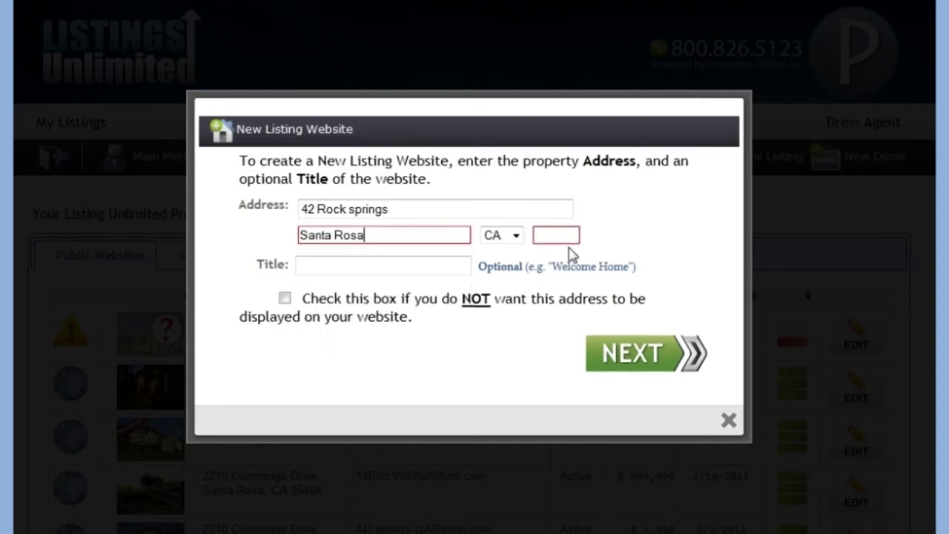
click(567, 232)
click(567, 231)
click(556, 271)
click(386, 263)
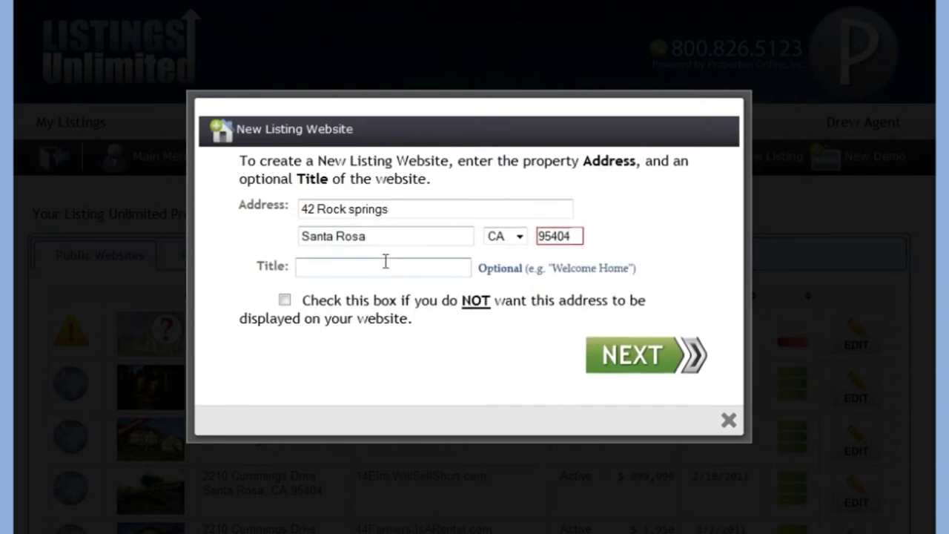
- Title the listing 'This is a DEMO Website' and create it
click(385, 262)
click(409, 289)
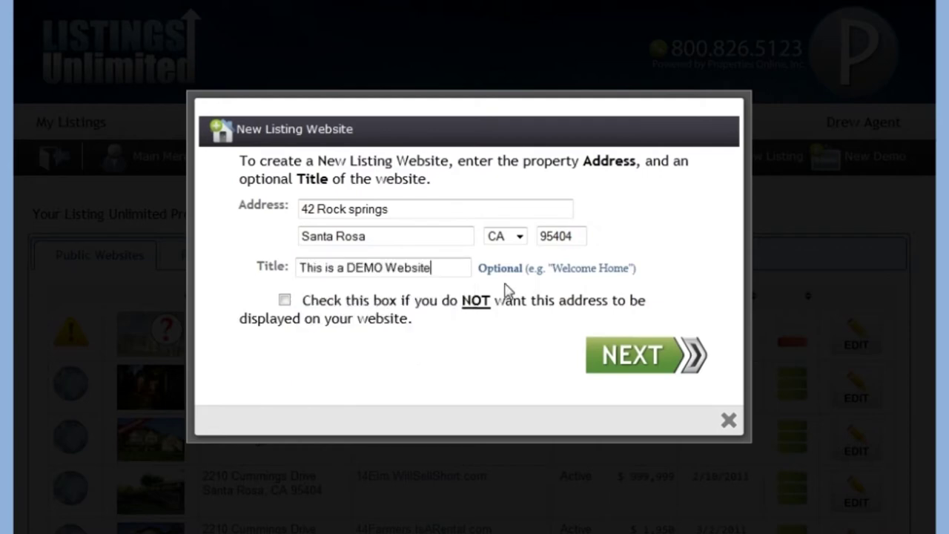
click(636, 363)
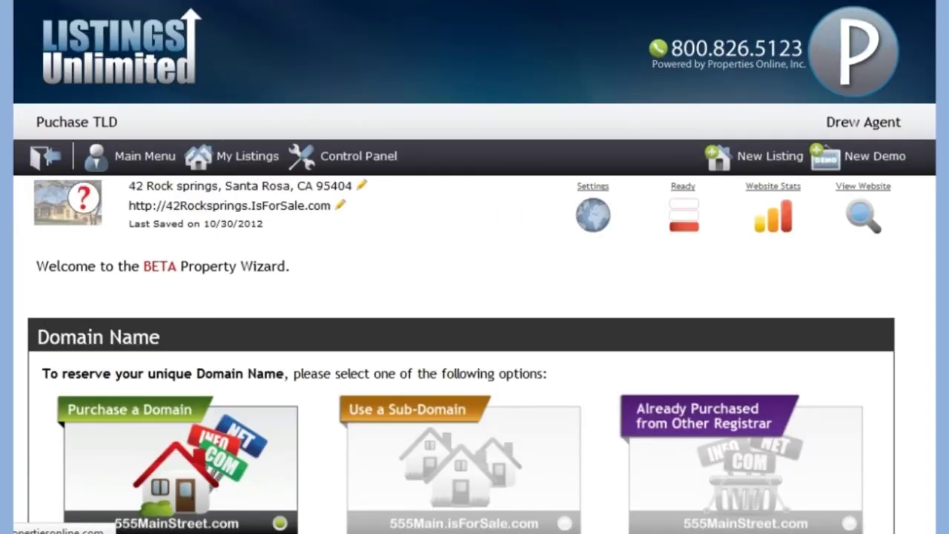
- Choose a free sub-domain and name it 4004SaddleRock
scroll(474, 297, down, 4)
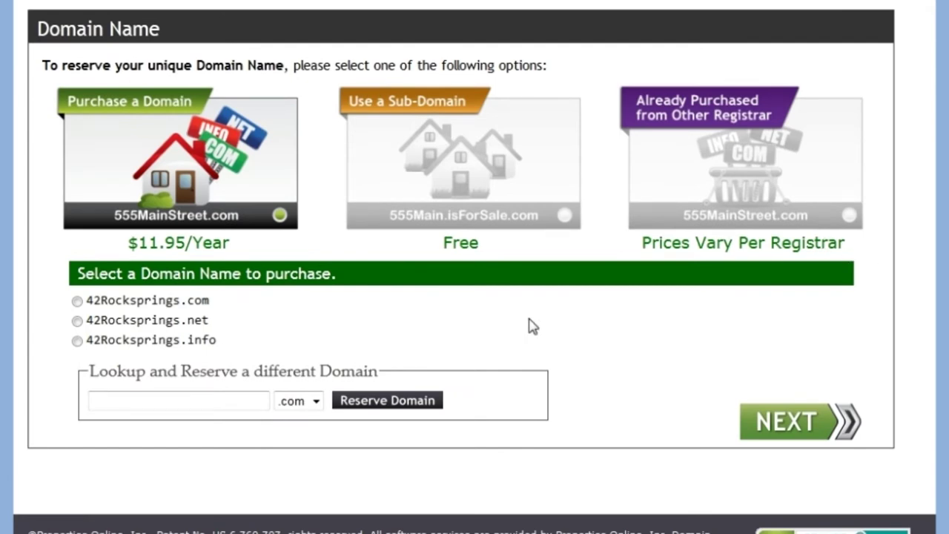
click(452, 191)
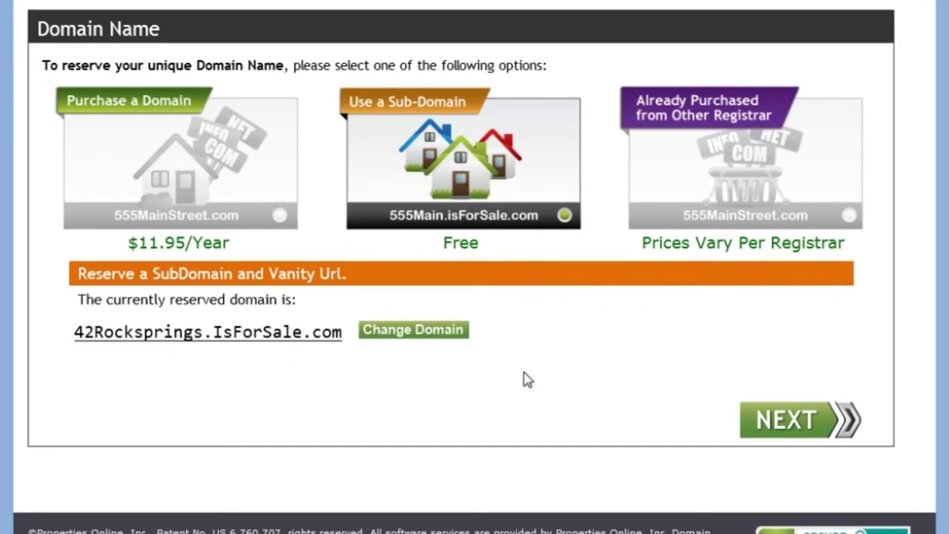
click(449, 338)
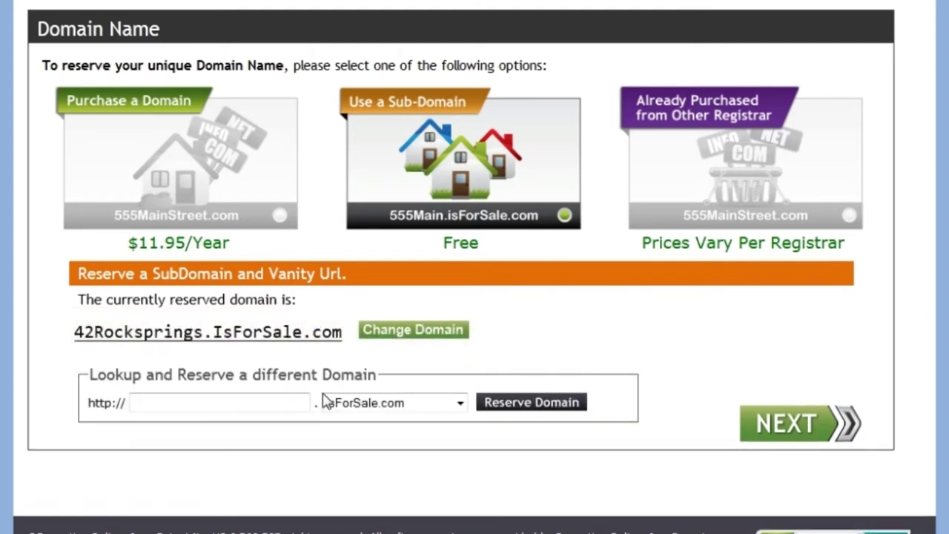
click(277, 402)
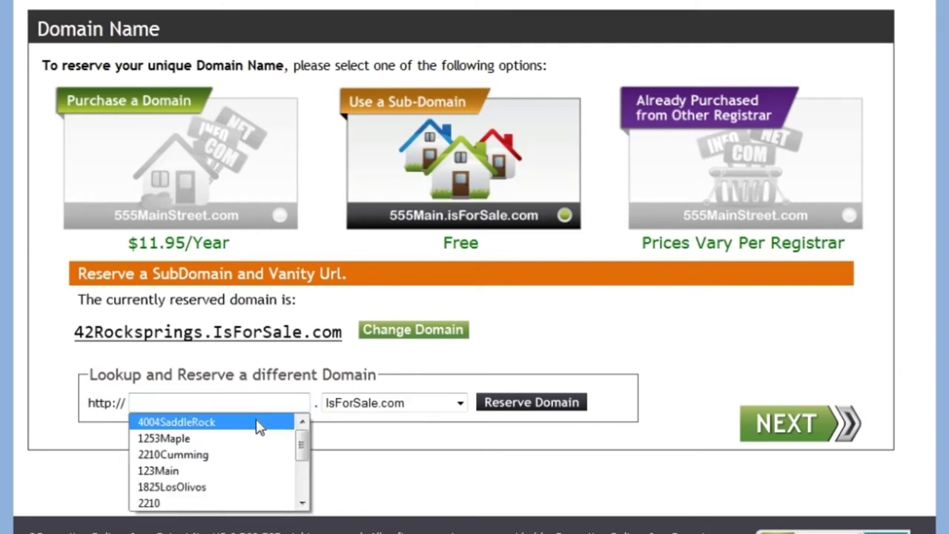
click(256, 422)
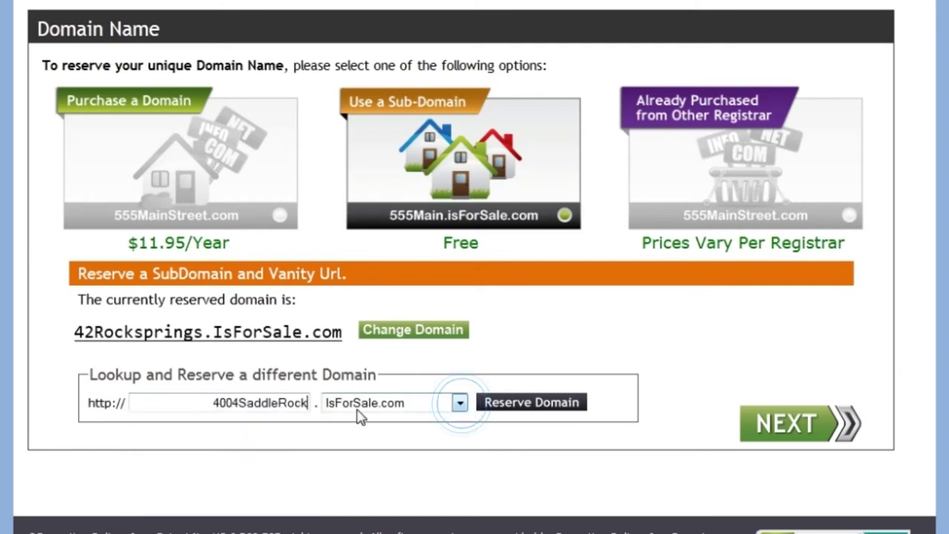
- Set the domain ending to WillSellShort.com and confirm the reservation
click(357, 414)
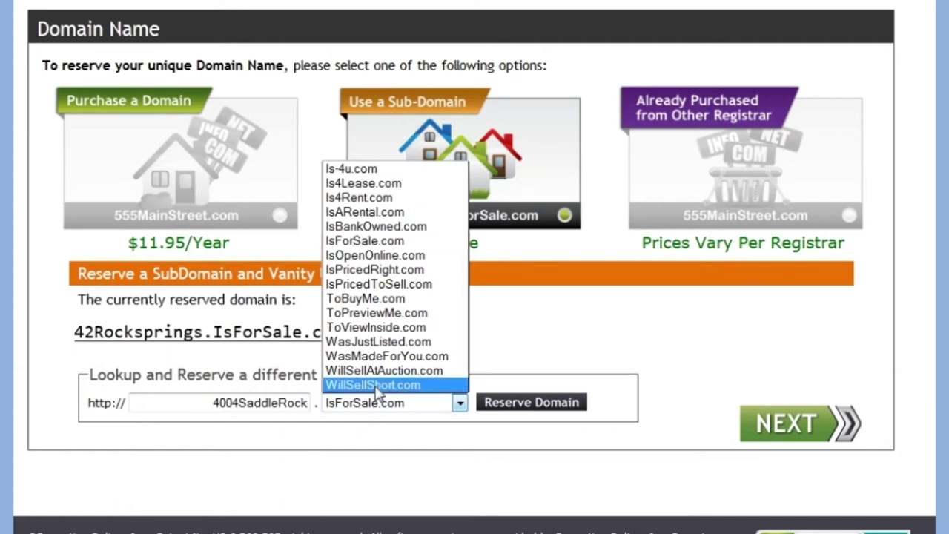
click(376, 384)
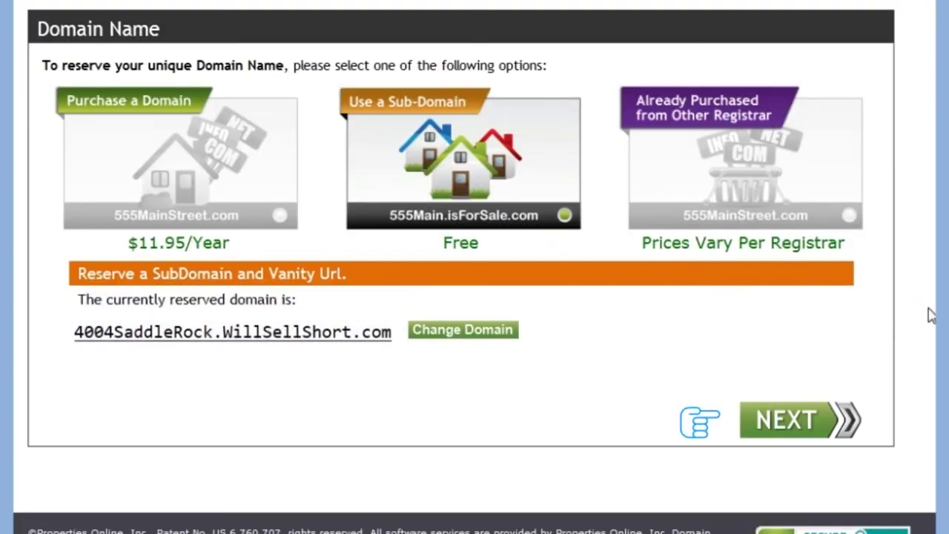
click(800, 424)
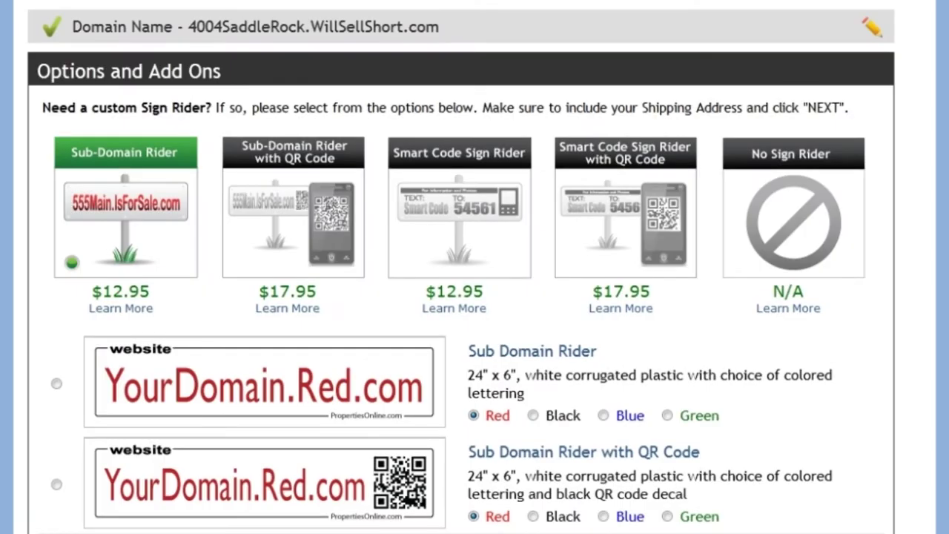
click(57, 383)
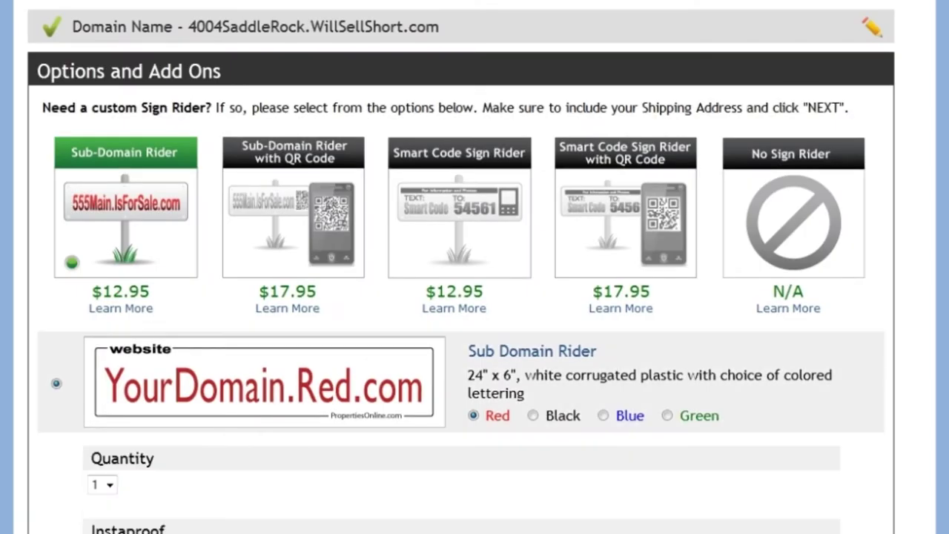
- Compare the sub-domain and Smart Code sign riders, then order with No Sign Rider
scroll(461, 297, down, 2)
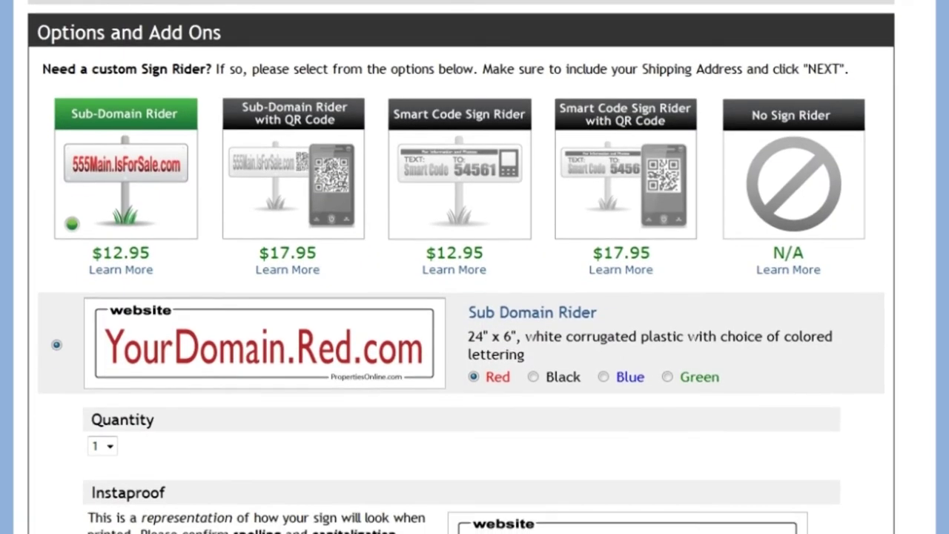
scroll(461, 297, down, 1)
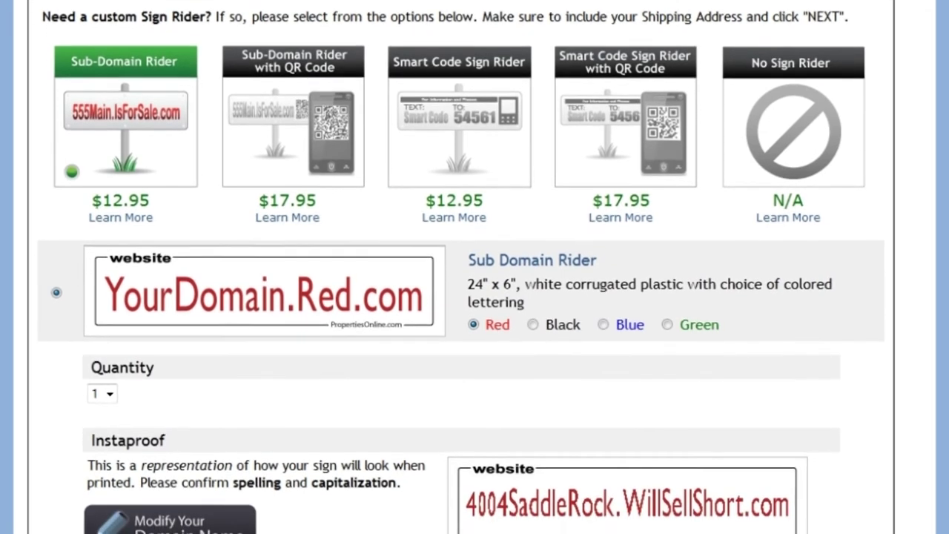
scroll(461, 297, down, 1)
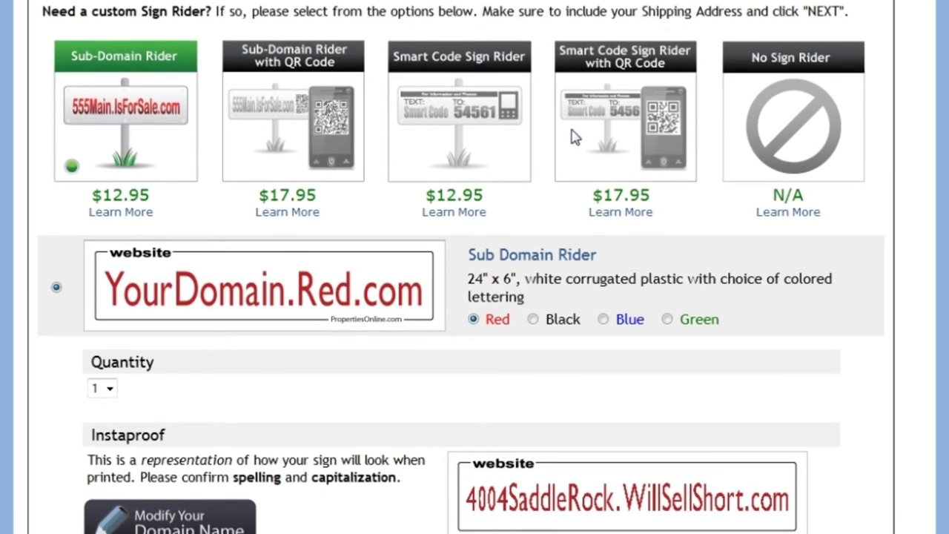
click(850, 265)
click(309, 128)
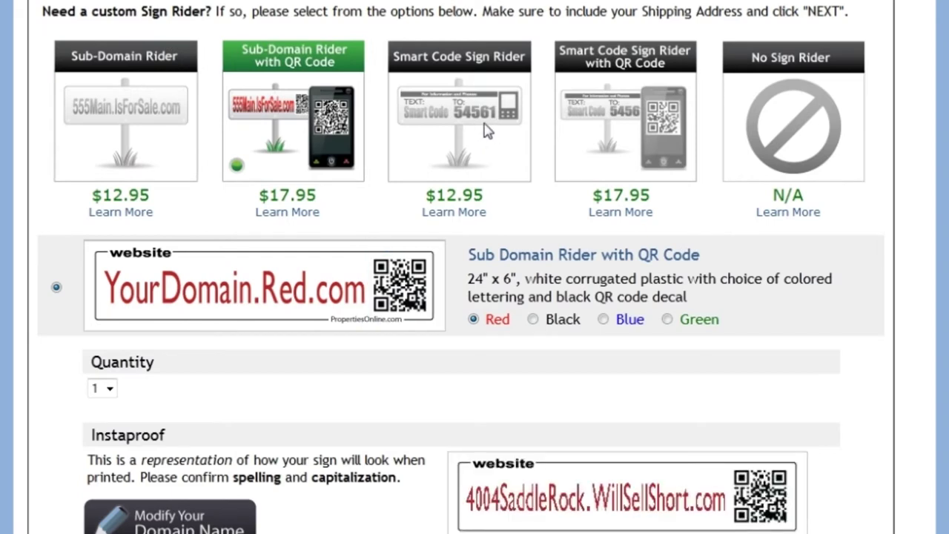
click(483, 127)
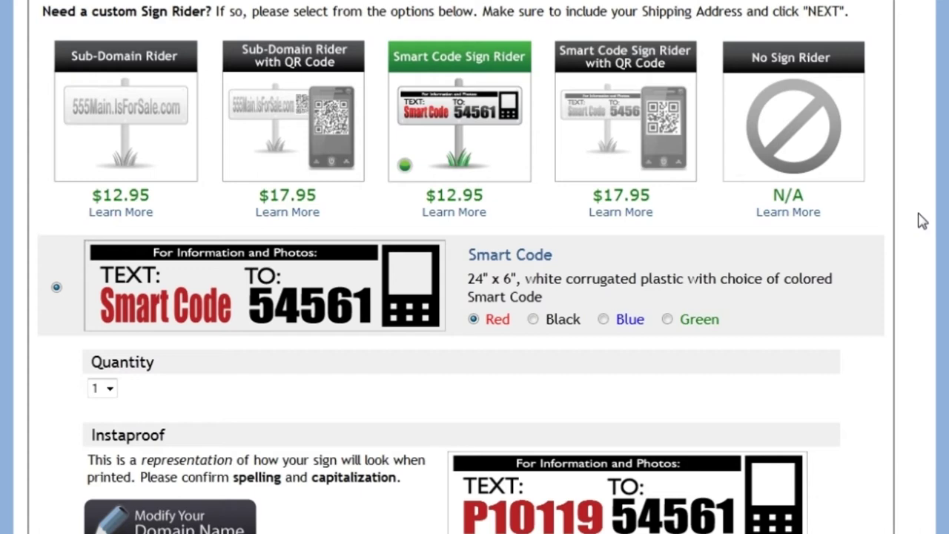
click(659, 144)
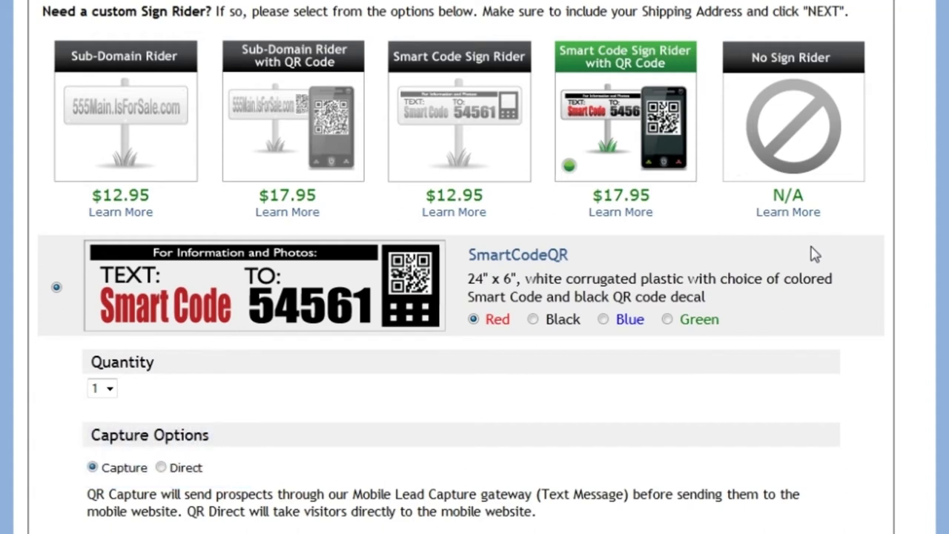
click(801, 148)
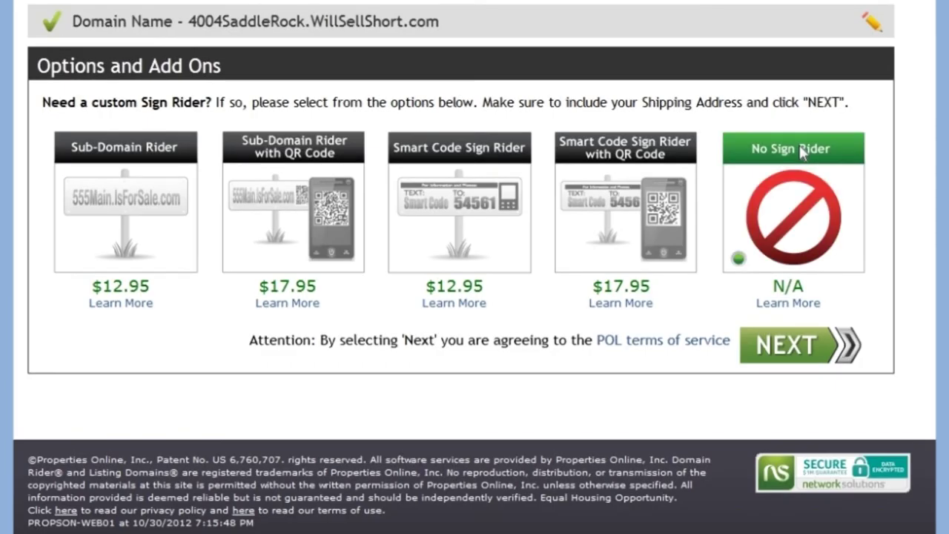
click(799, 347)
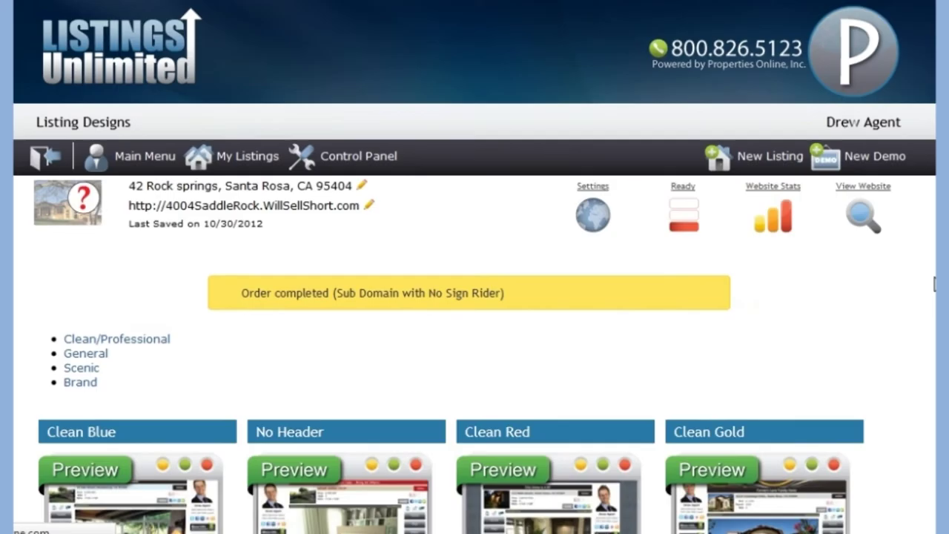
- Browse the General, Scenic and Brand templates, then select Clean Blue from Clean/Professional
scroll(474, 267, down, 3)
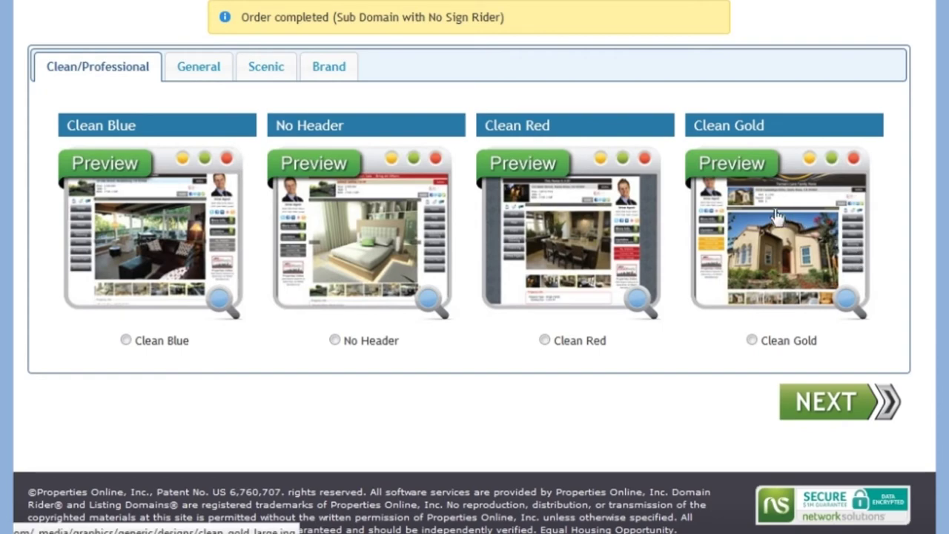
click(218, 74)
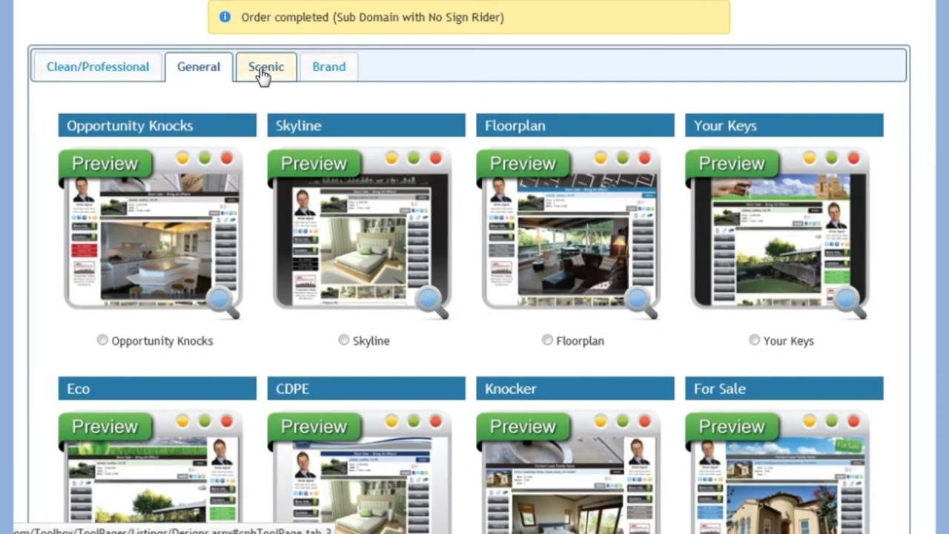
click(263, 75)
click(328, 74)
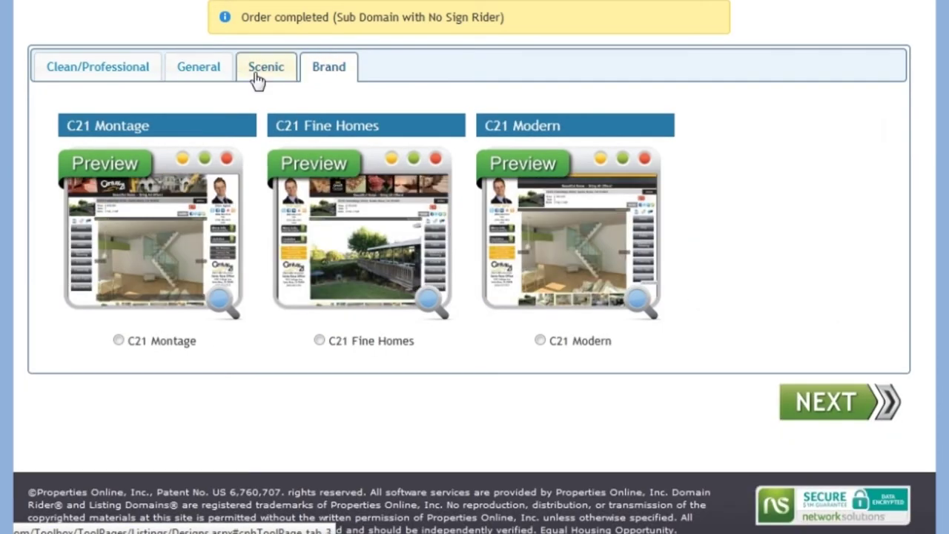
click(135, 79)
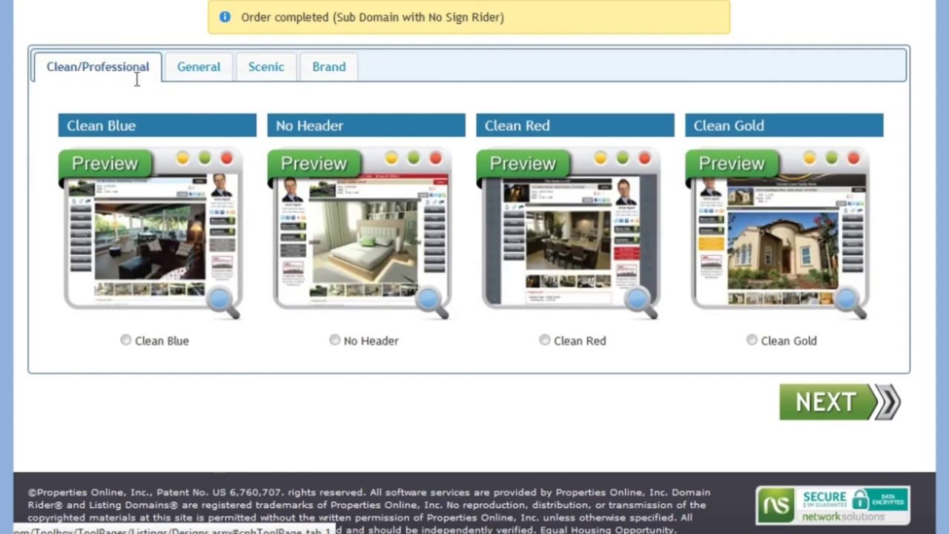
click(126, 340)
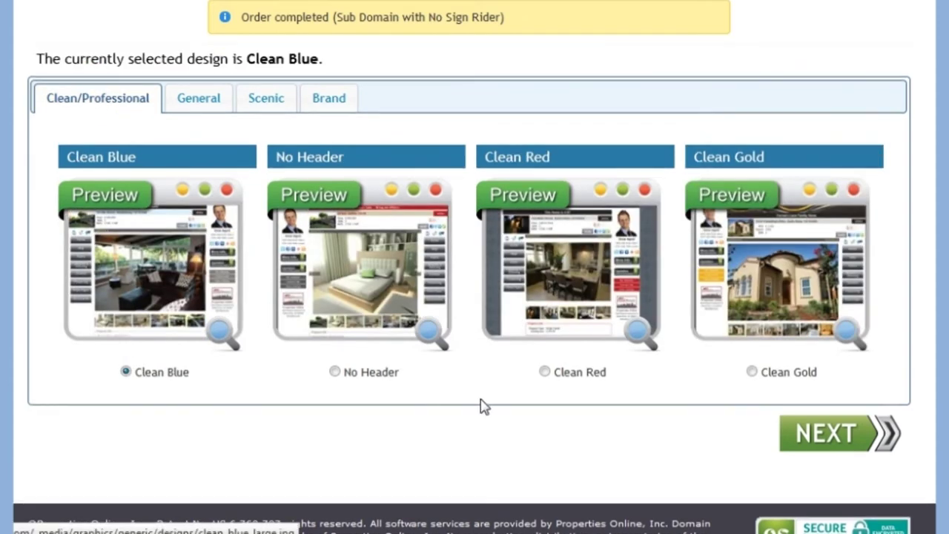
click(844, 436)
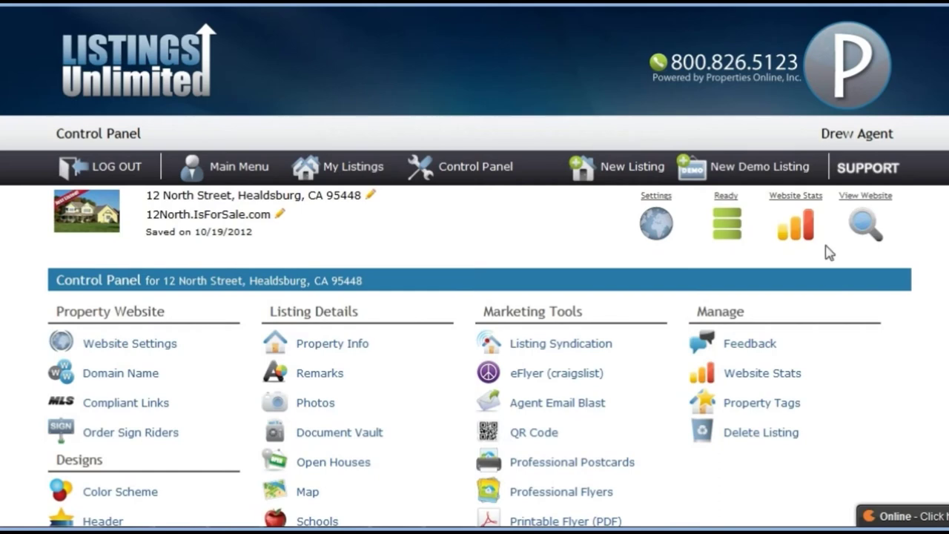
- Scroll the 12 North Street Control Panel to its Website Settings
scroll(474, 296, down, 3)
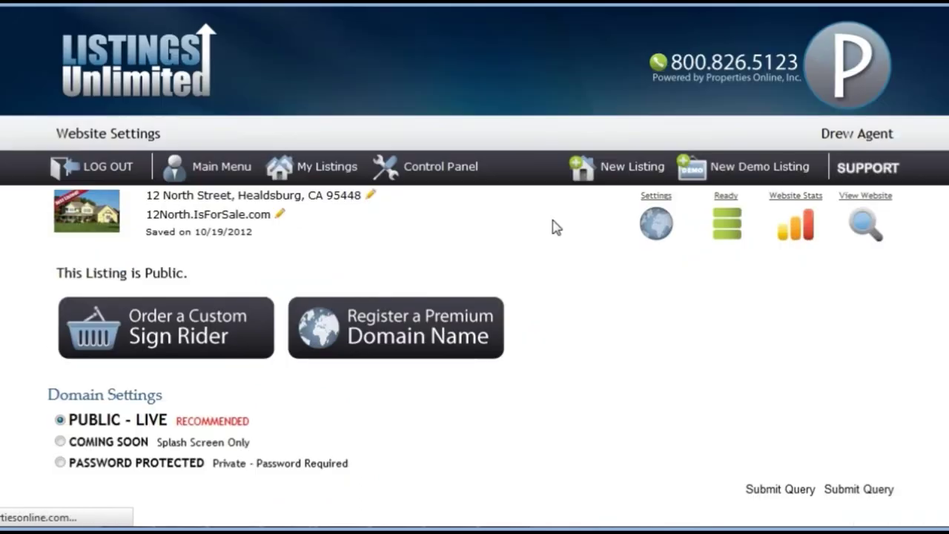
- Save the listing's domain setting as Coming Soon
scroll(297, 356, down, 1)
scroll(87, 349, down, 1)
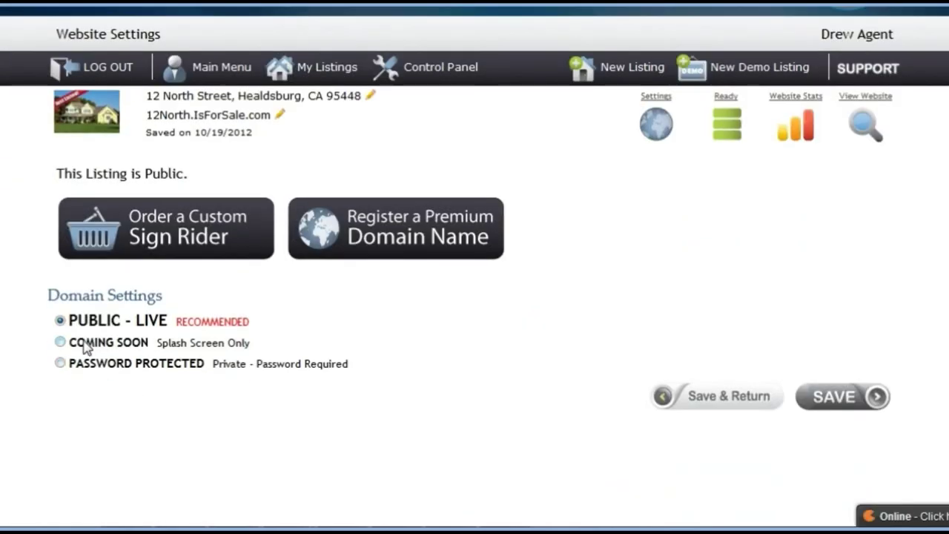
click(61, 342)
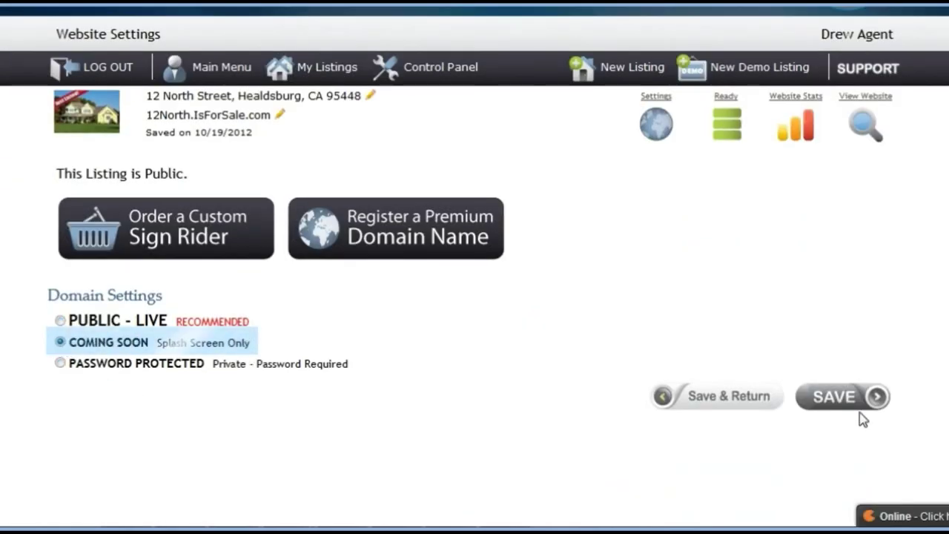
click(834, 399)
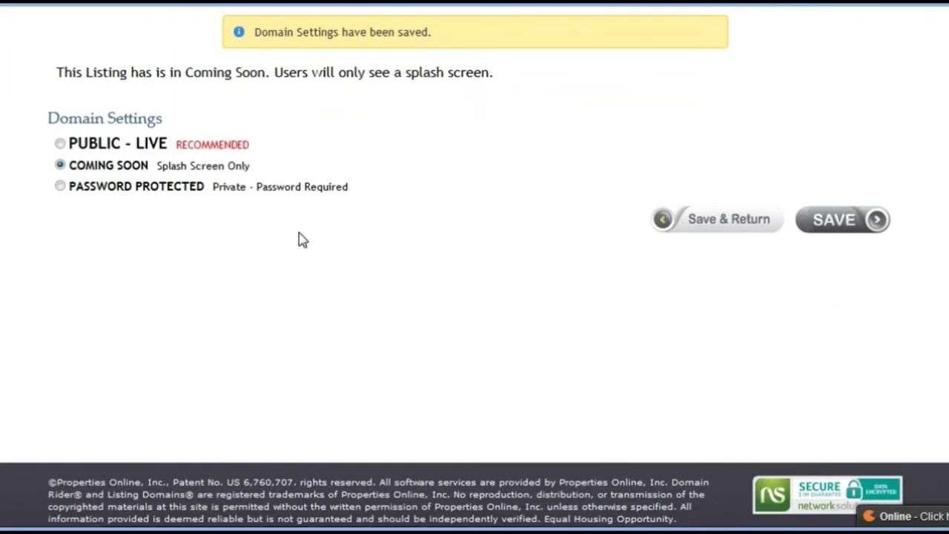
- Switch the domain setting to Password Protected to reveal the password box
click(61, 188)
click(655, 196)
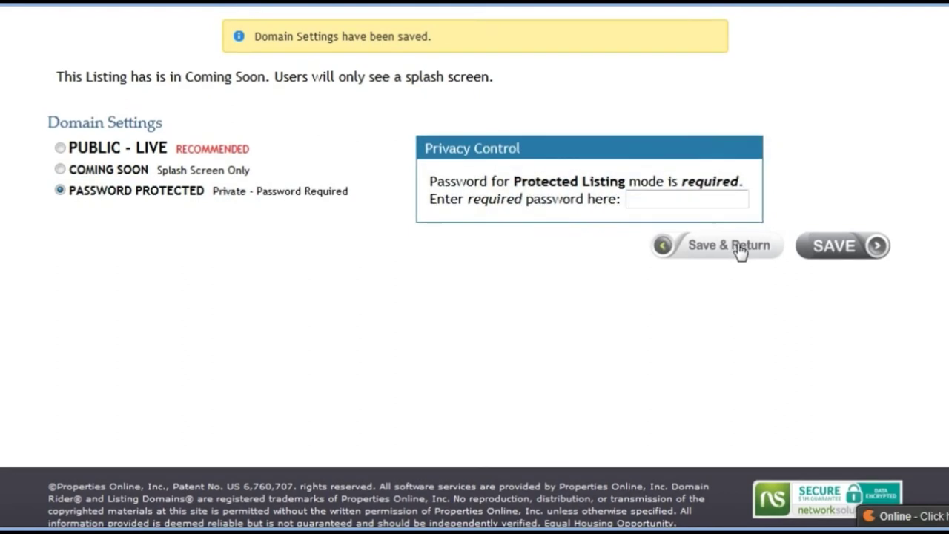
scroll(738, 253, up, 2)
scroll(738, 256, up, 3)
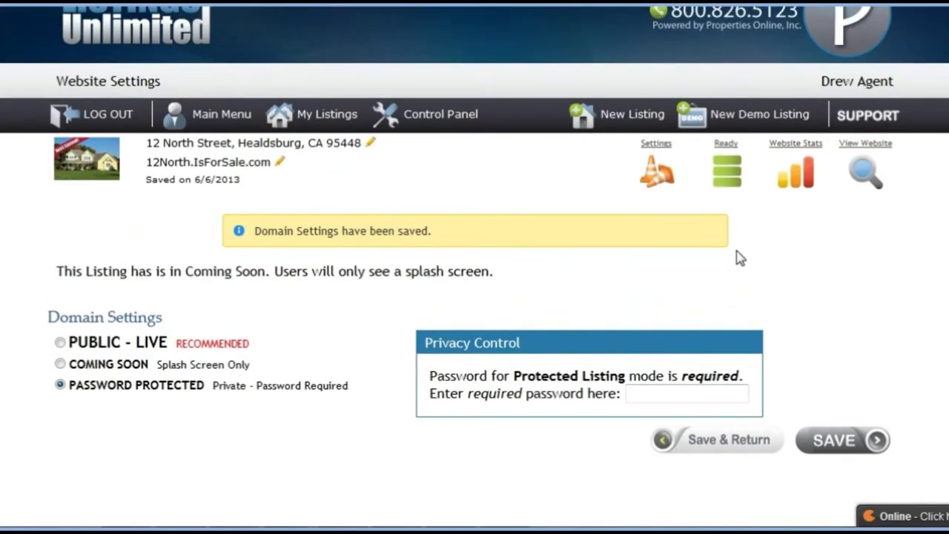
- Check the listing's Readiness Meter from the Control Panel, then go to My Listings
click(444, 119)
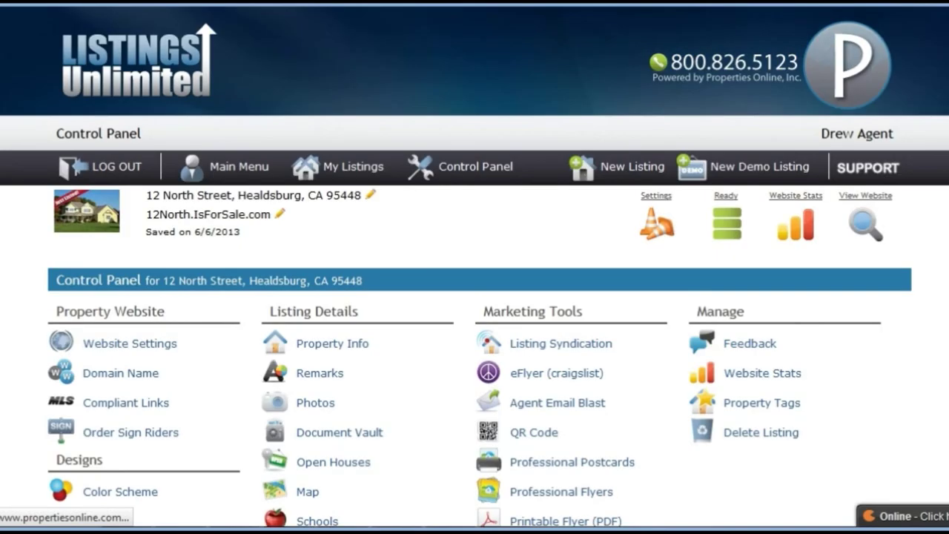
click(724, 215)
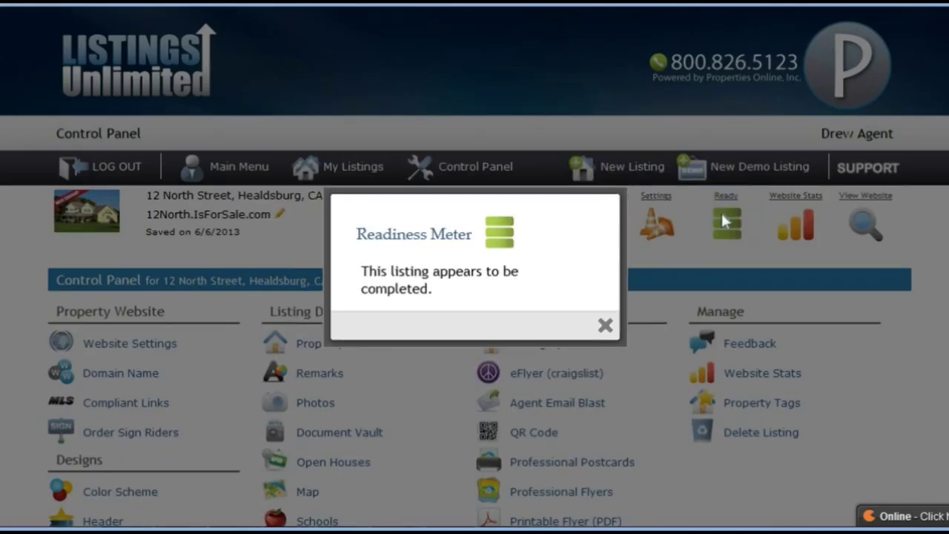
click(605, 327)
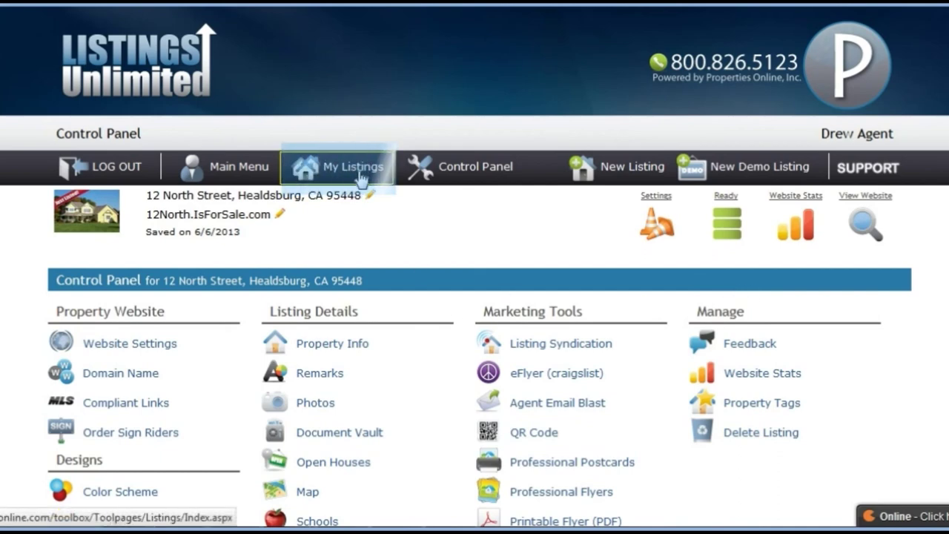
click(361, 177)
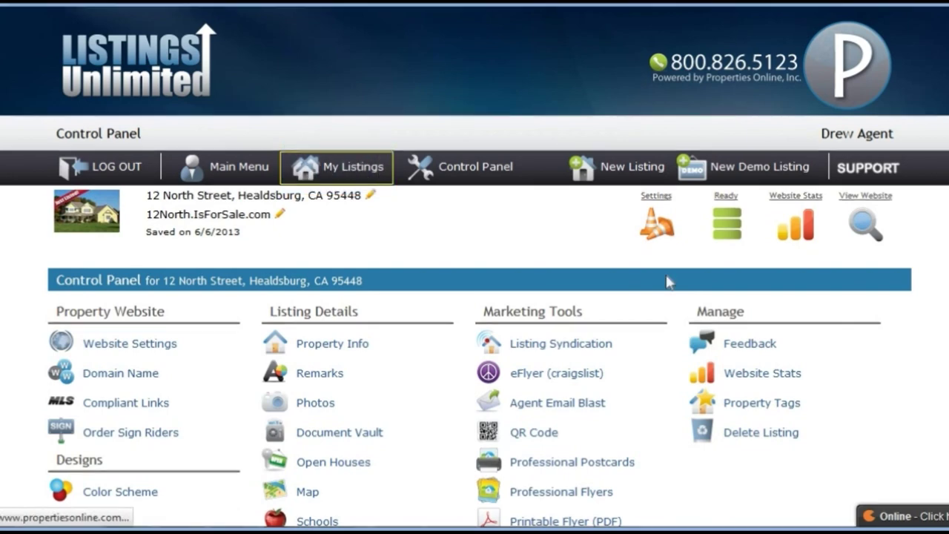